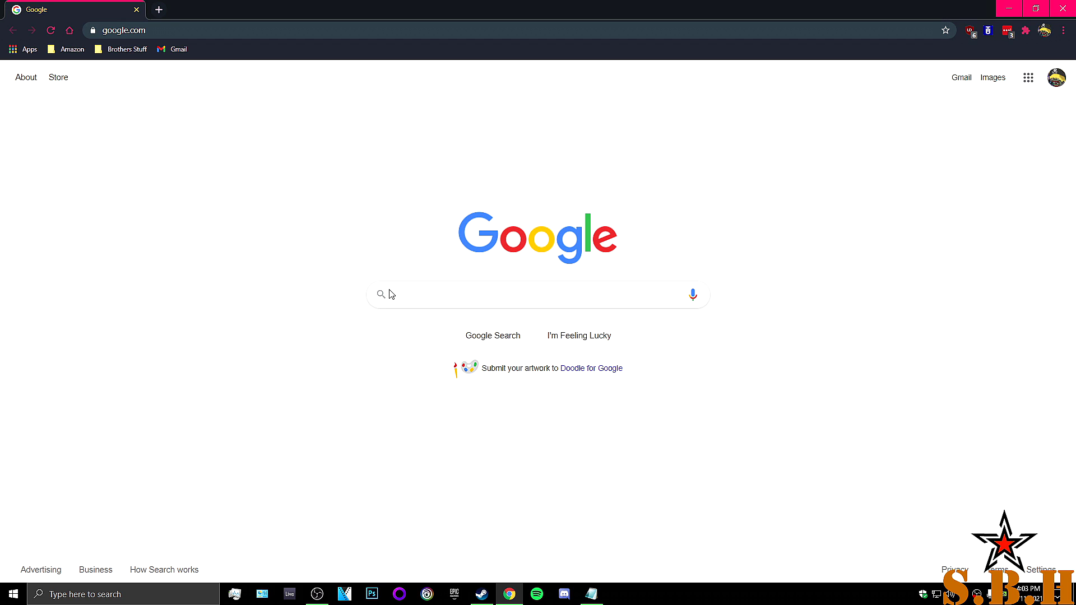
text(bru)
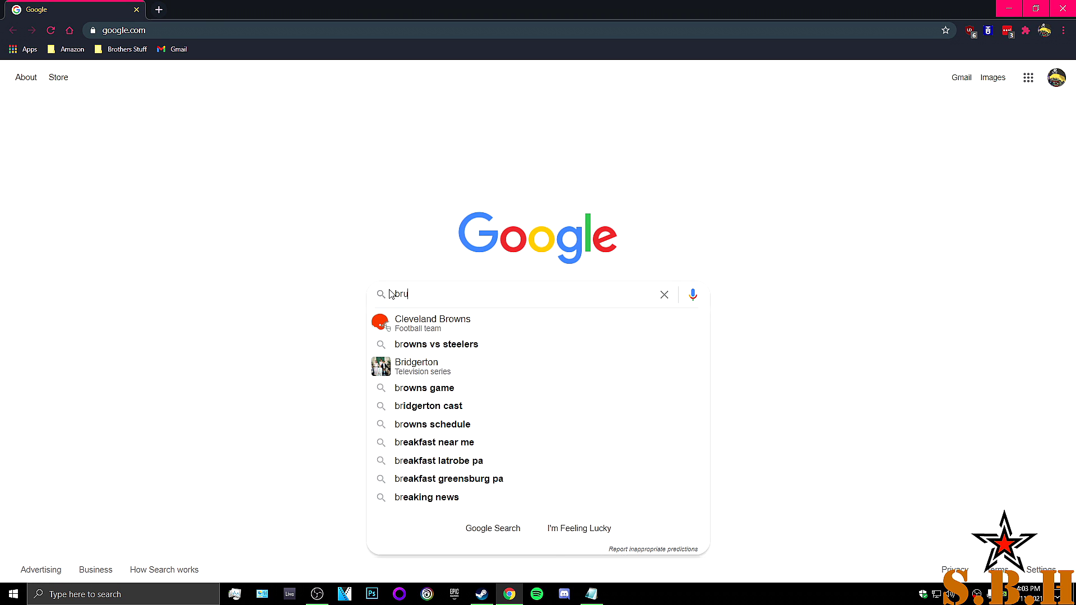
text(tal doom 64)
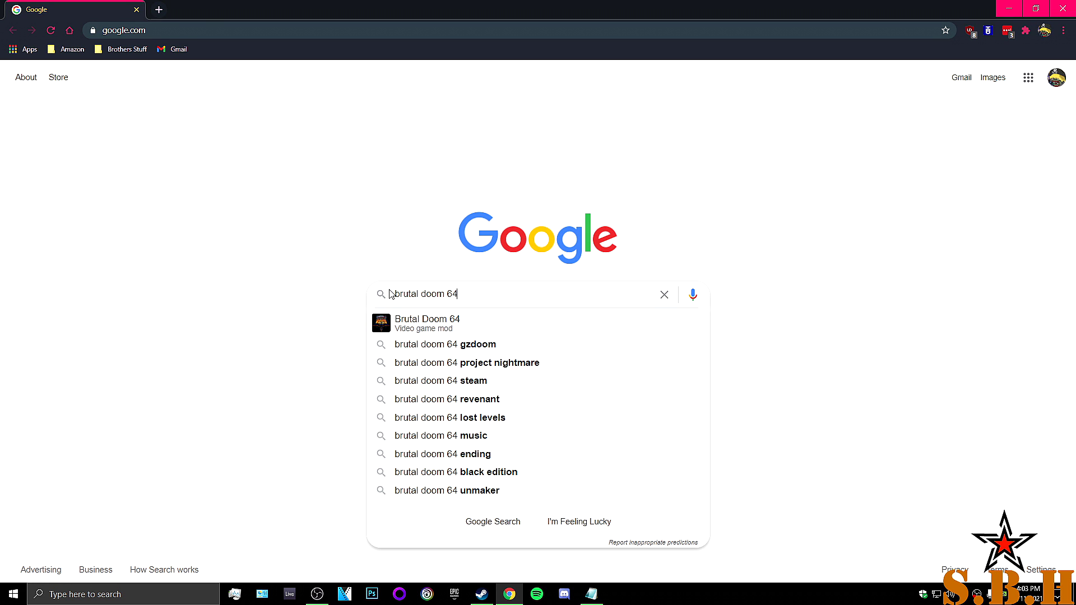
- Run the 'brutal doom 64' Google search and open its Mod DB result
key(Return)
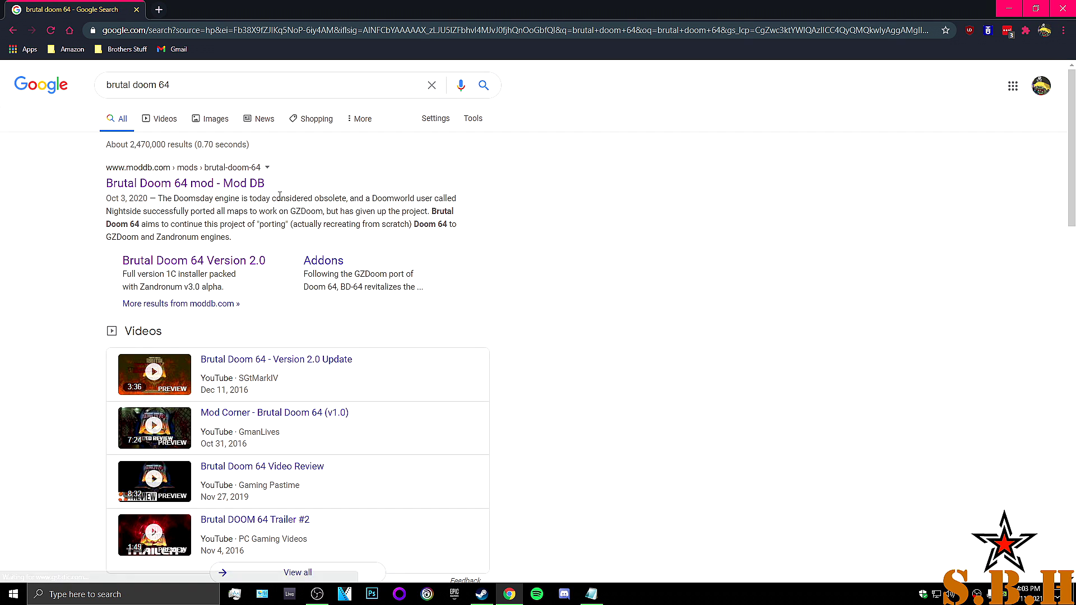
click(253, 192)
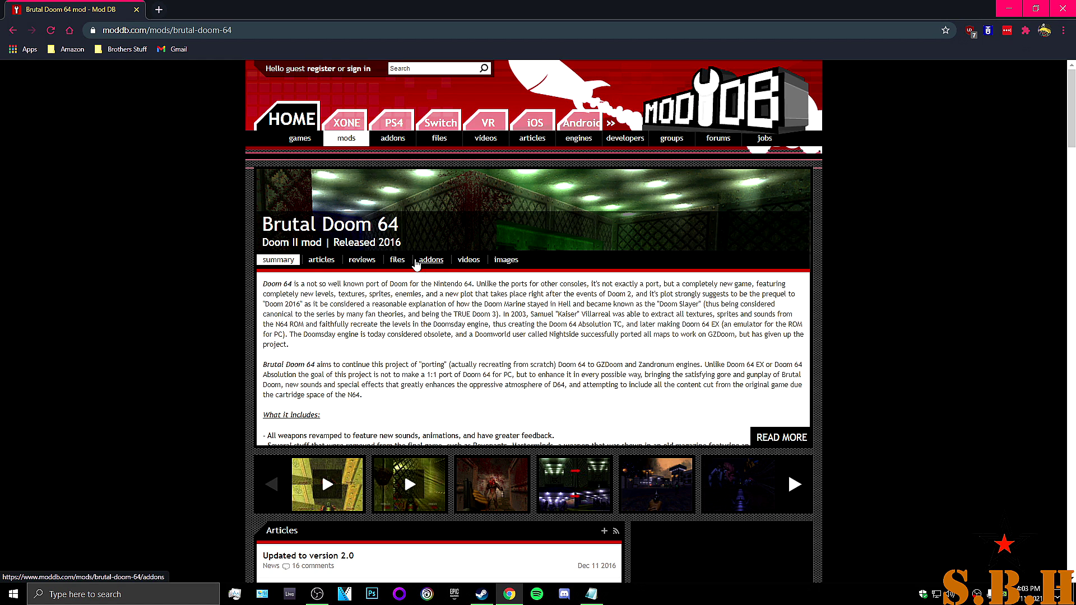
- Open the Brutal Doom 64 Version 2.0 file page from the mod's files listing
click(397, 259)
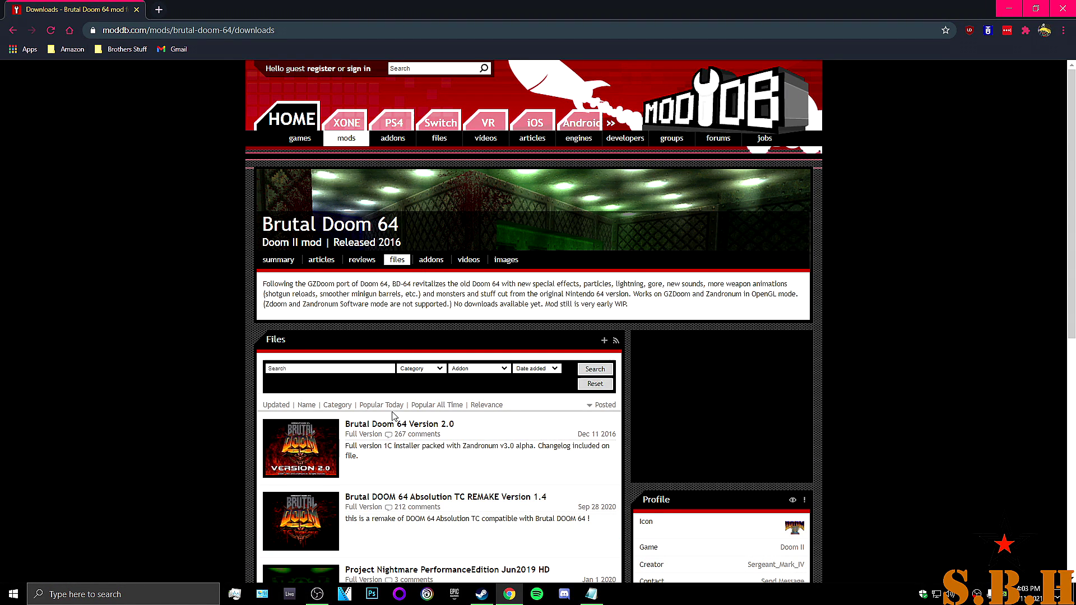
scroll(392, 358, down, 1)
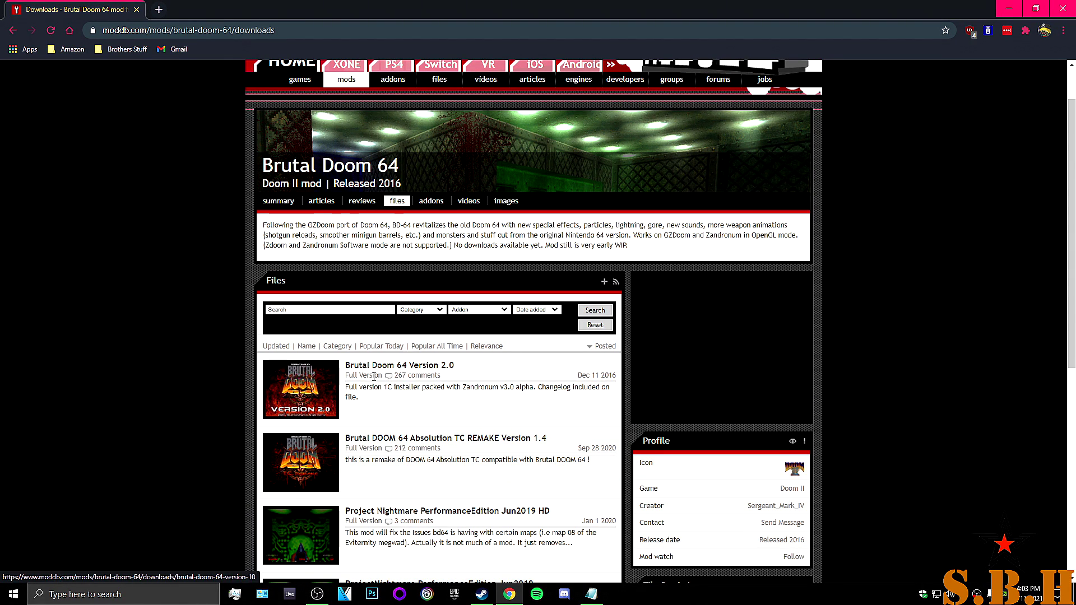
click(400, 365)
scroll(420, 403, down, 2)
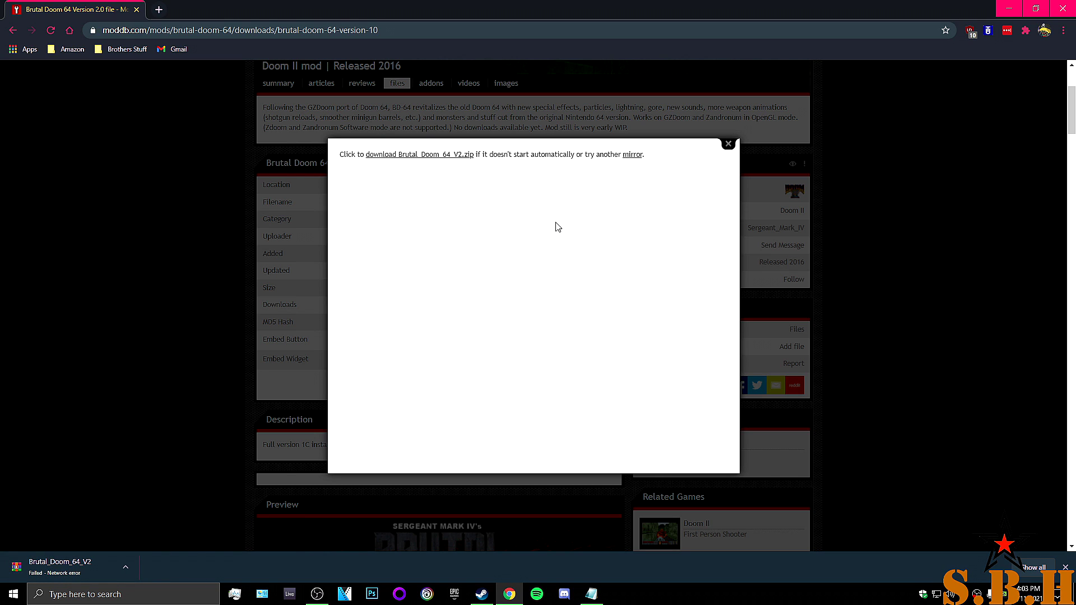
- Download Brutal_Doom_64_V2.zip from the DBolical SJC #1 (CA, US) mirror
click(632, 155)
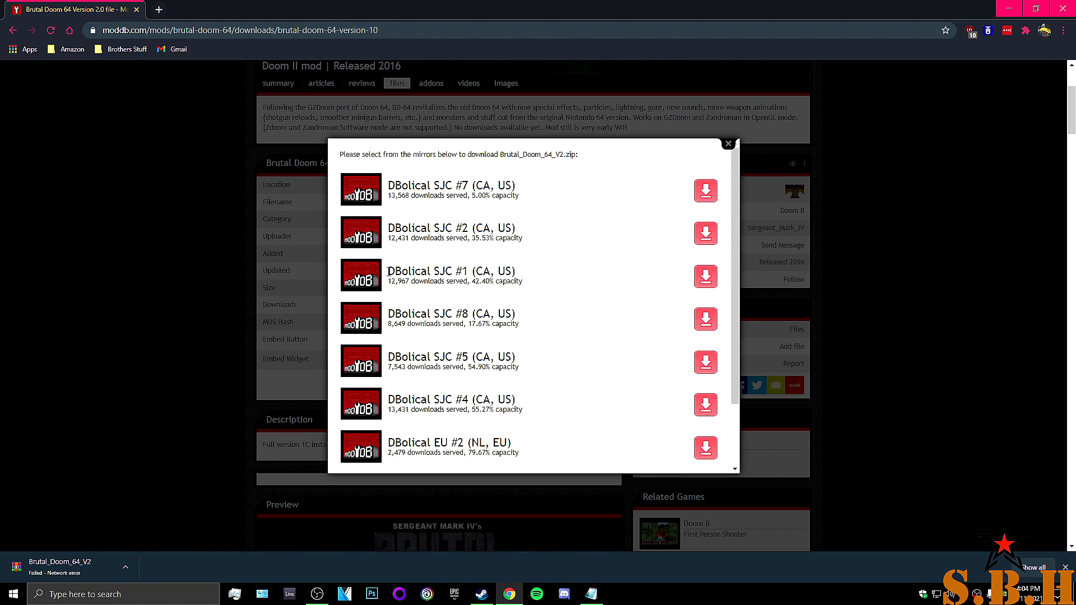
drag(389, 272, 515, 272)
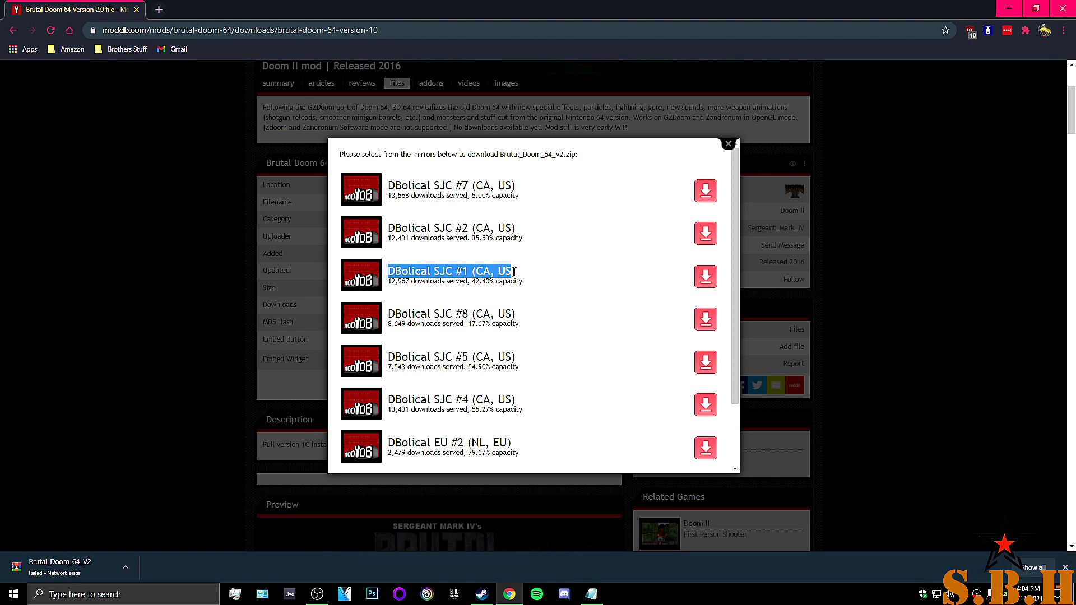
click(706, 275)
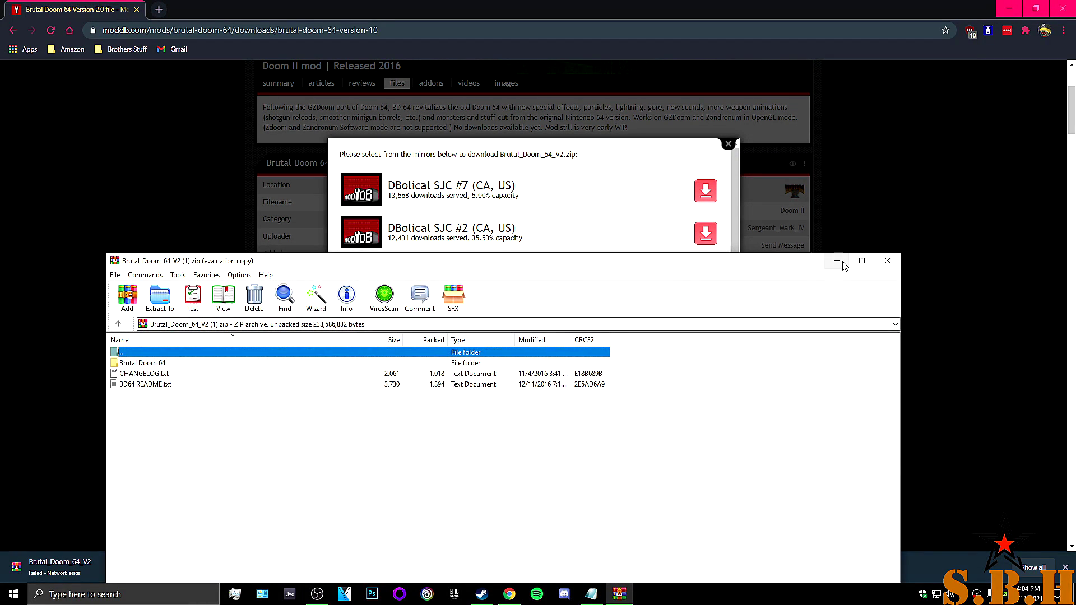
- Close the archive window, mirror popup and Chrome, then show the desktop
click(886, 261)
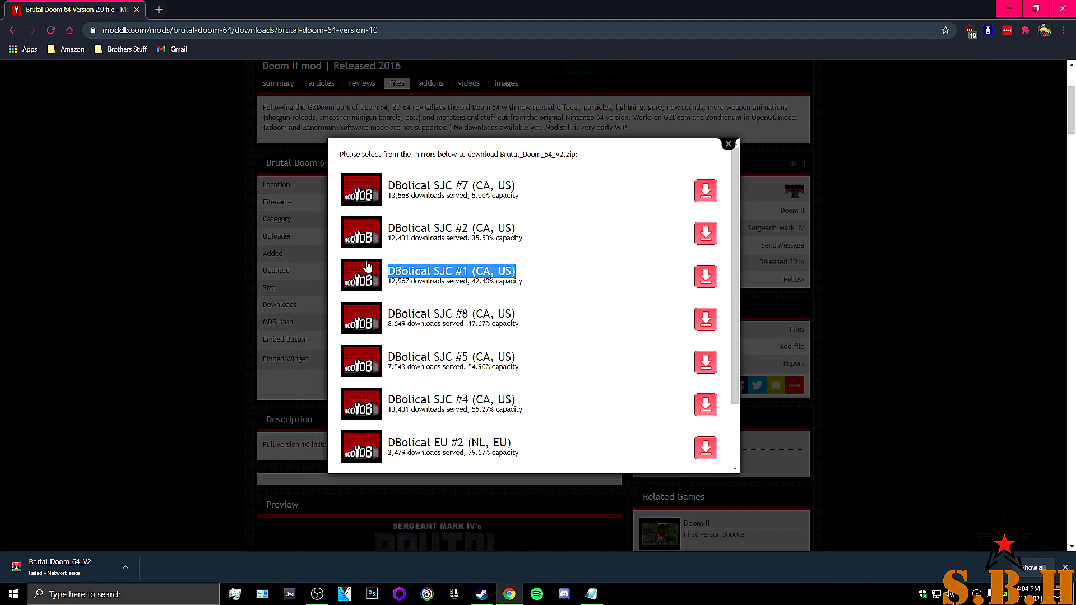
click(728, 145)
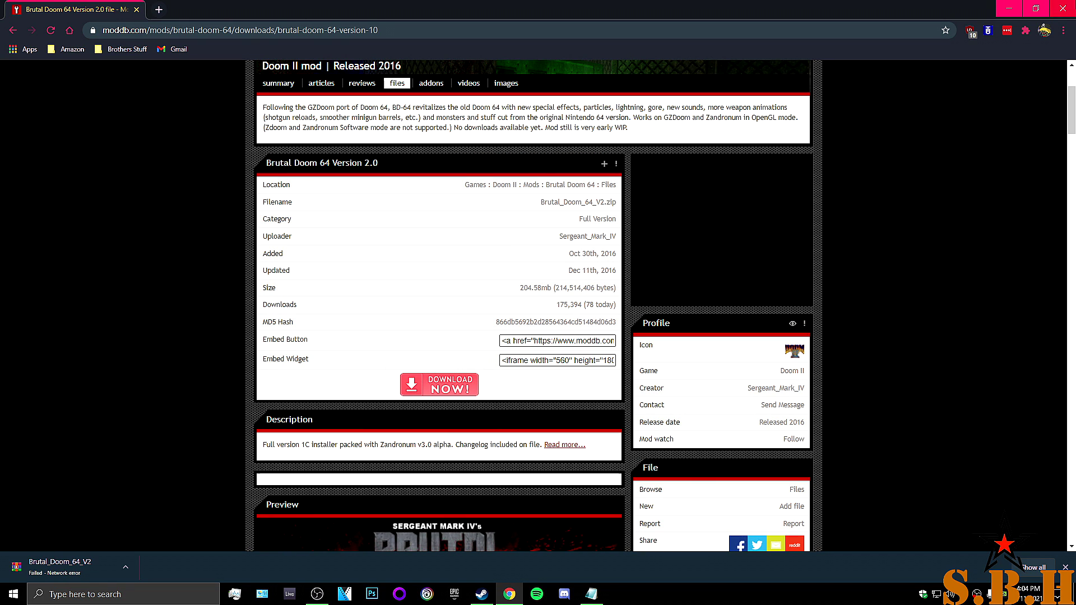
click(1062, 8)
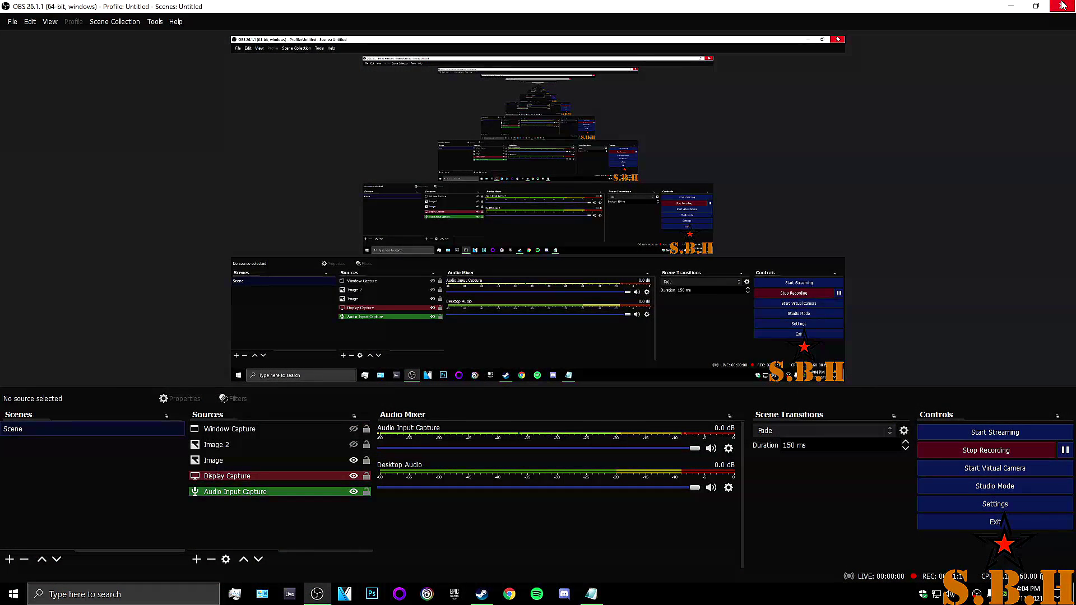
right_click(14, 595)
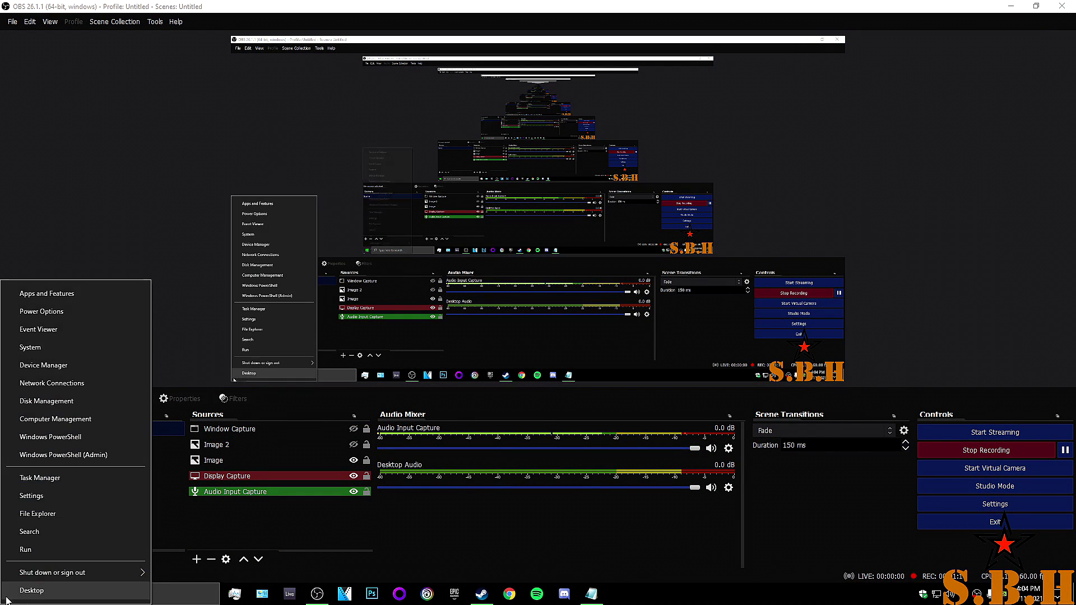
click(38, 574)
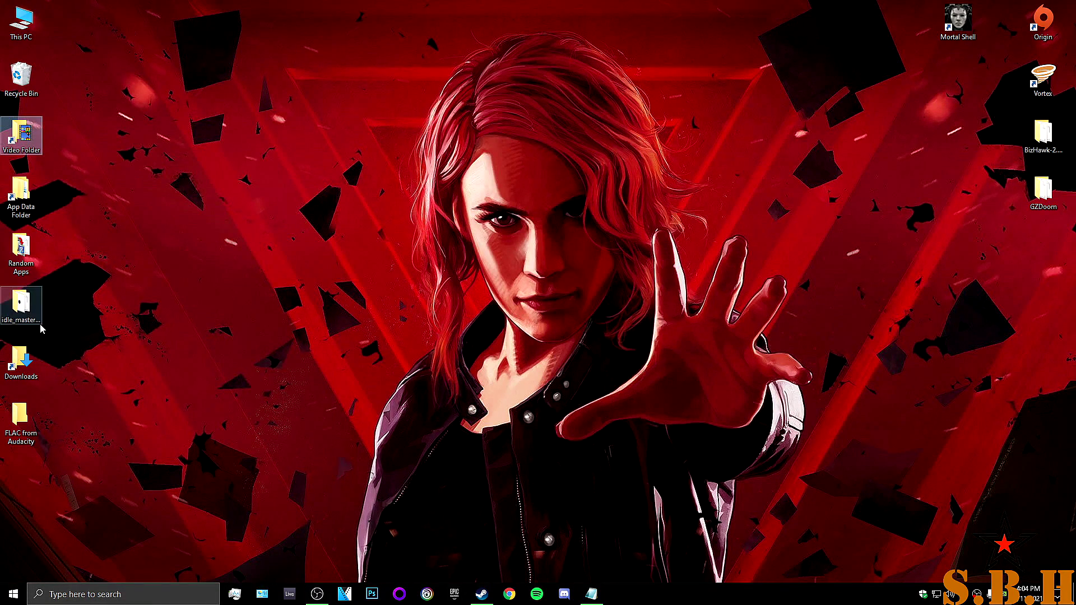
- Delete the partial download and older zip from Downloads, keeping Brutal_Doom_64_V2 (1).zip
double_click(23, 363)
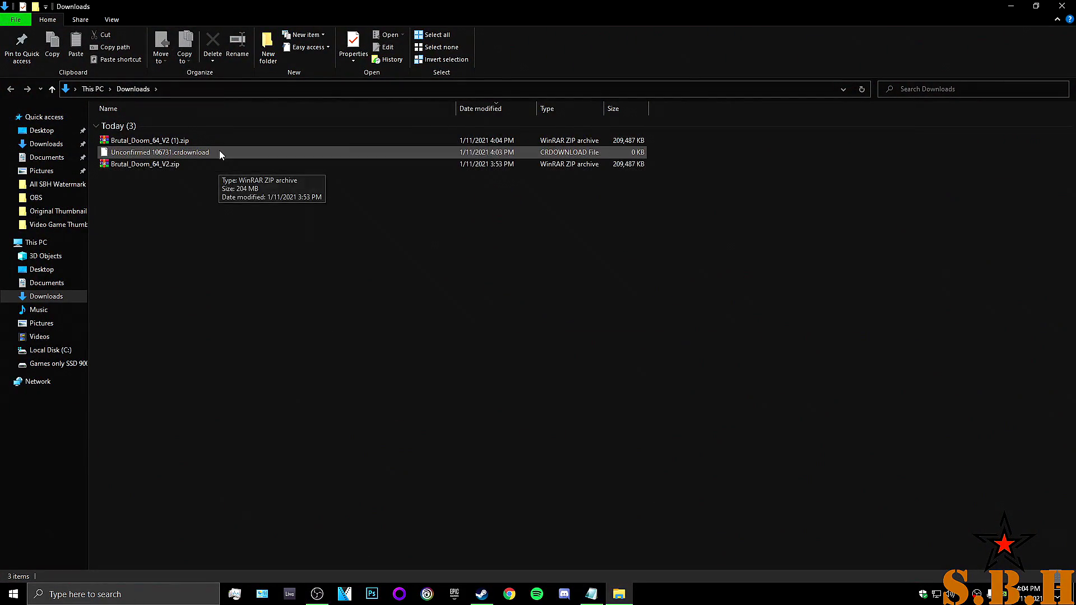
drag(220, 199, 168, 151)
right_click(166, 150)
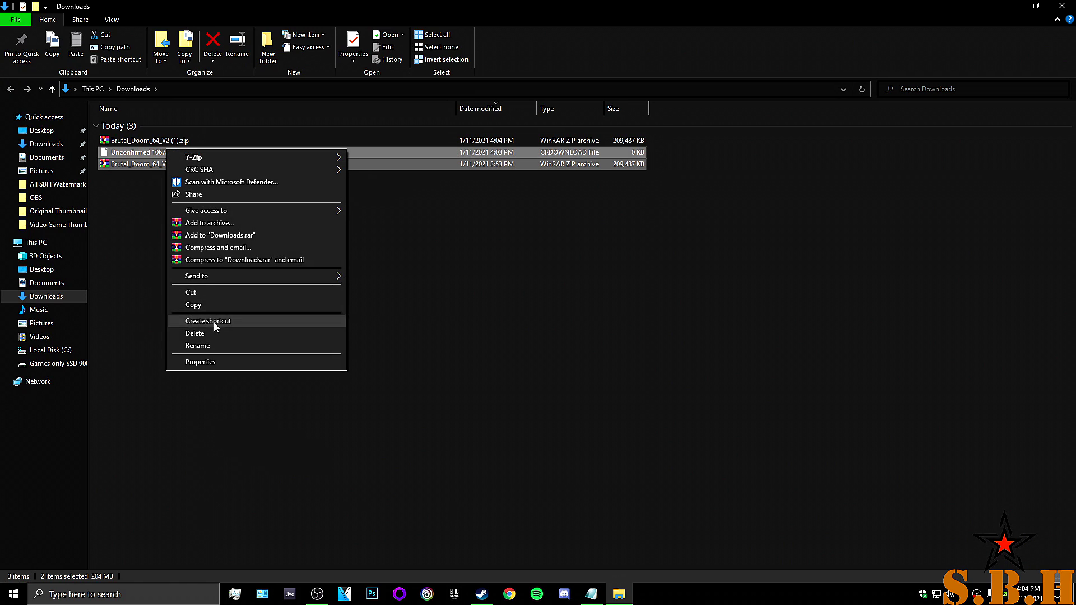
click(214, 335)
click(160, 140)
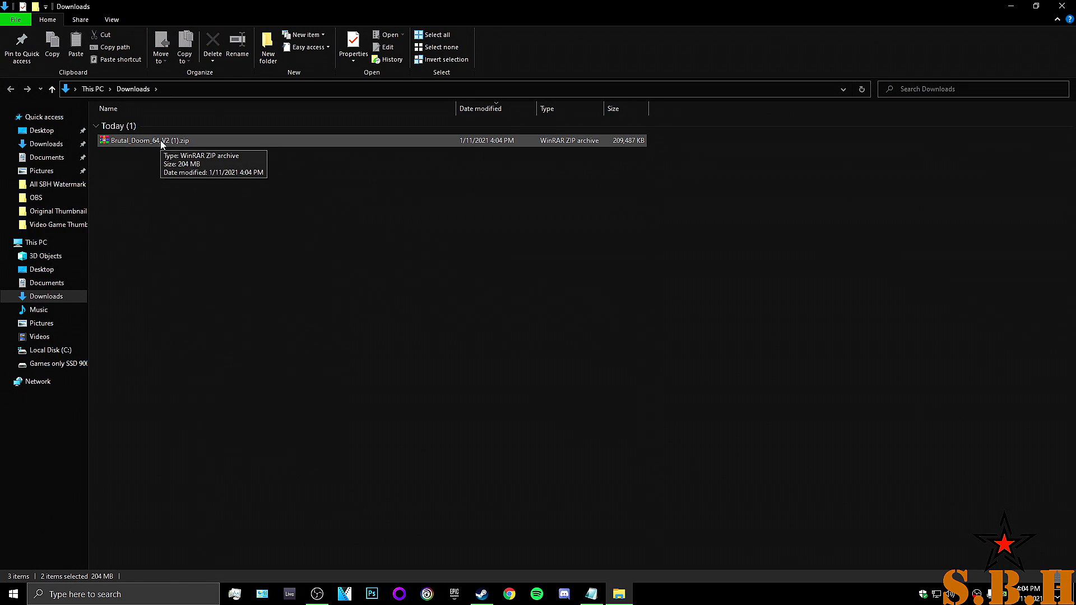
click(160, 140)
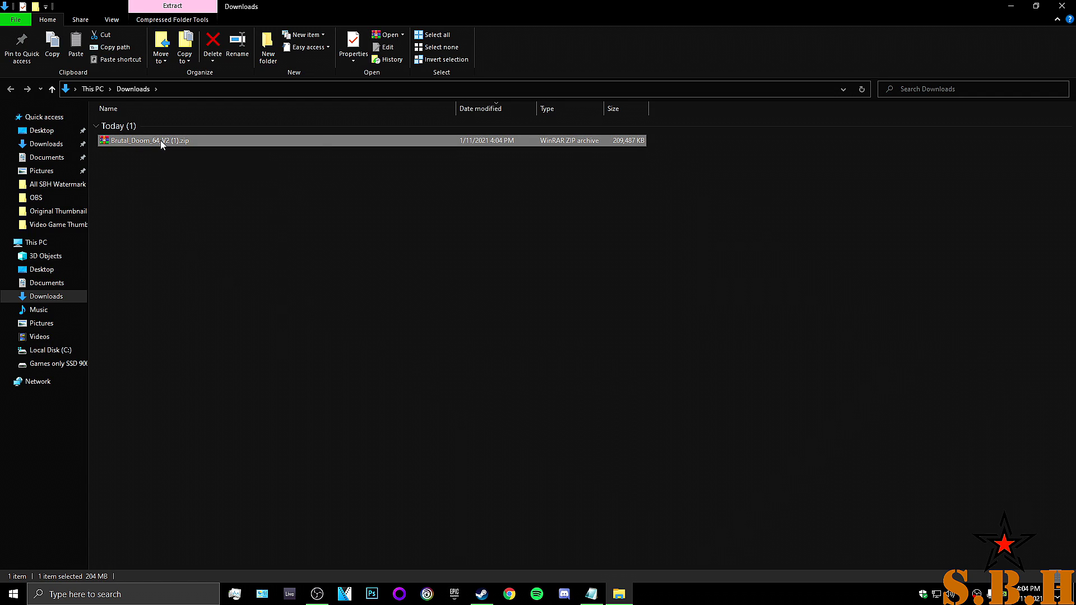
- Extract Brutal_Doom_64_V2 (1).zip into a new folder in Downloads and open it
right_click(161, 141)
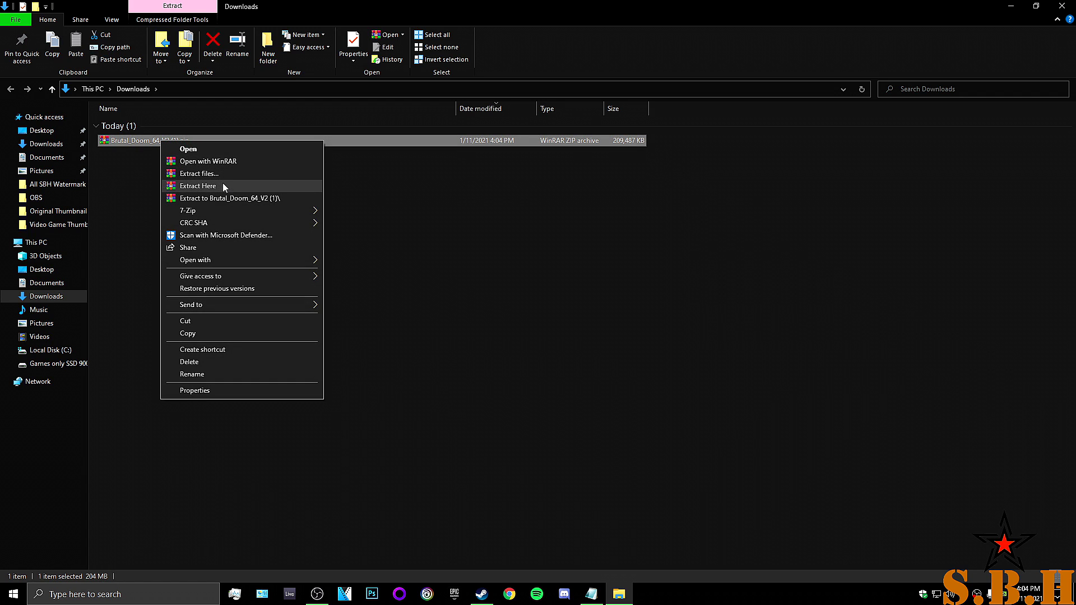
click(221, 173)
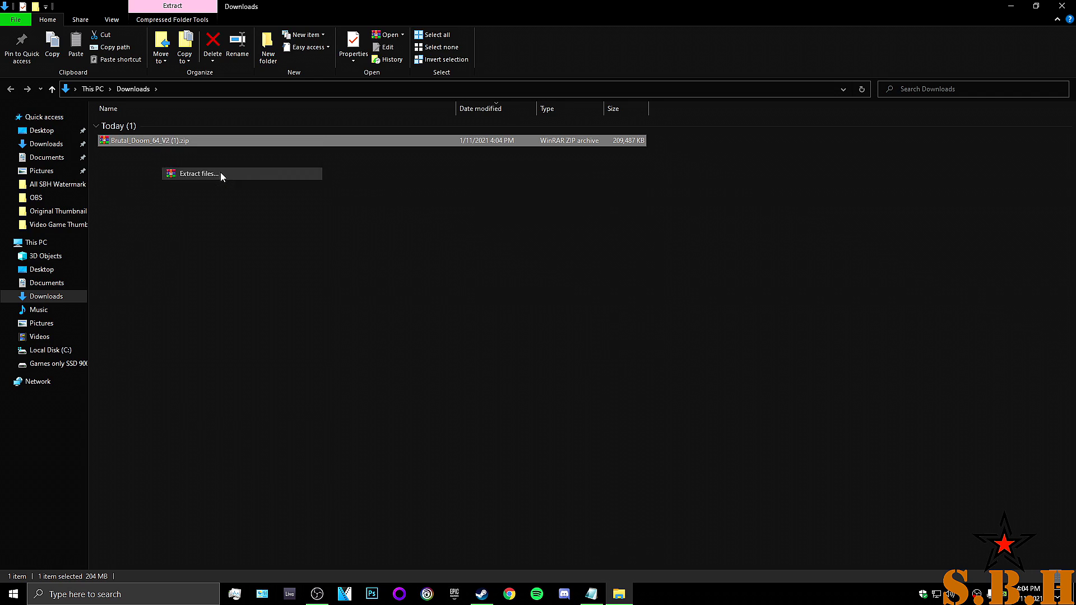
click(587, 284)
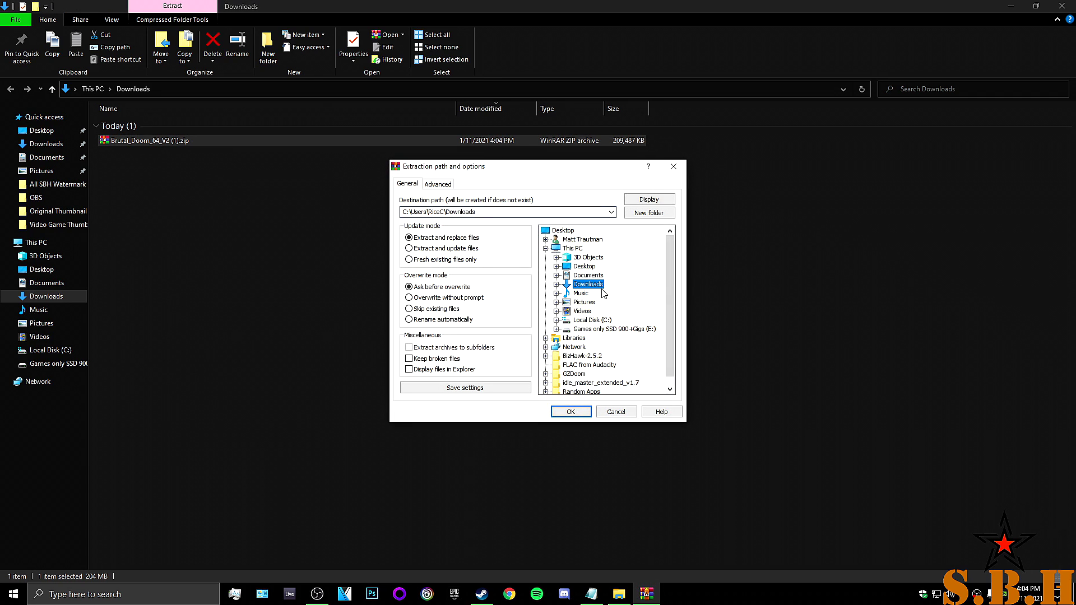
click(648, 212)
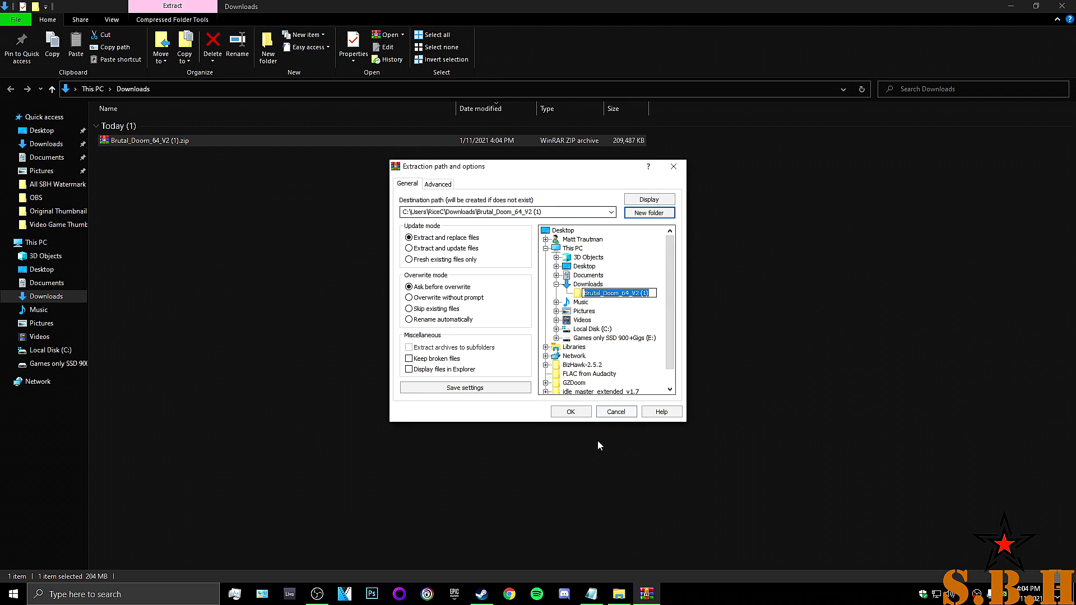
click(571, 411)
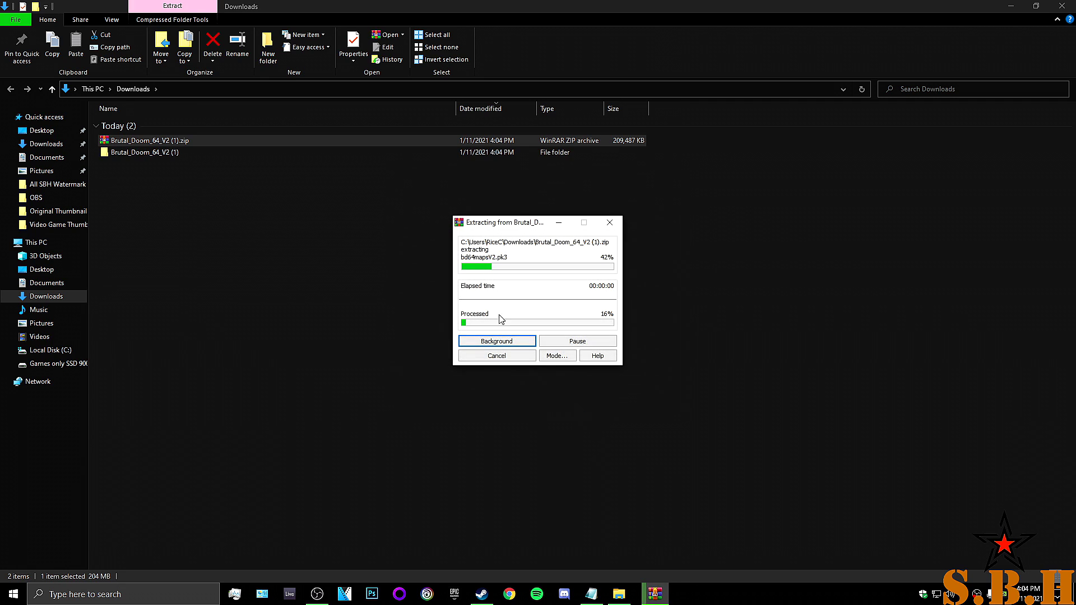
double_click(169, 155)
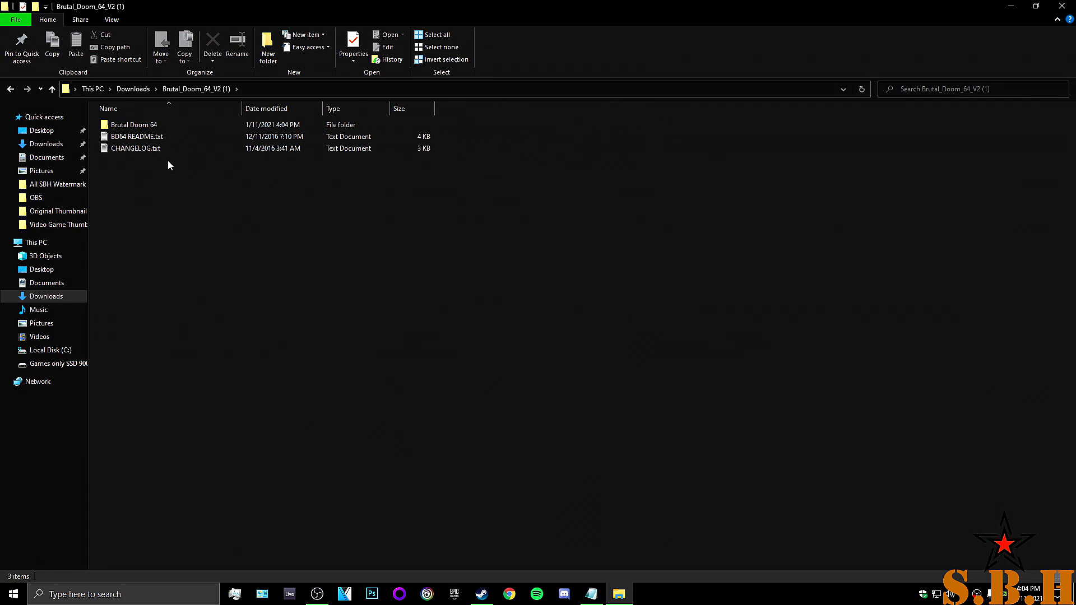
- Move the two text files into Brutal Doom 64, then move that folder into Downloads
mouse_move(177, 193)
mouse_down()
mouse_move(139, 140)
mouse_move(154, 127)
mouse_up()
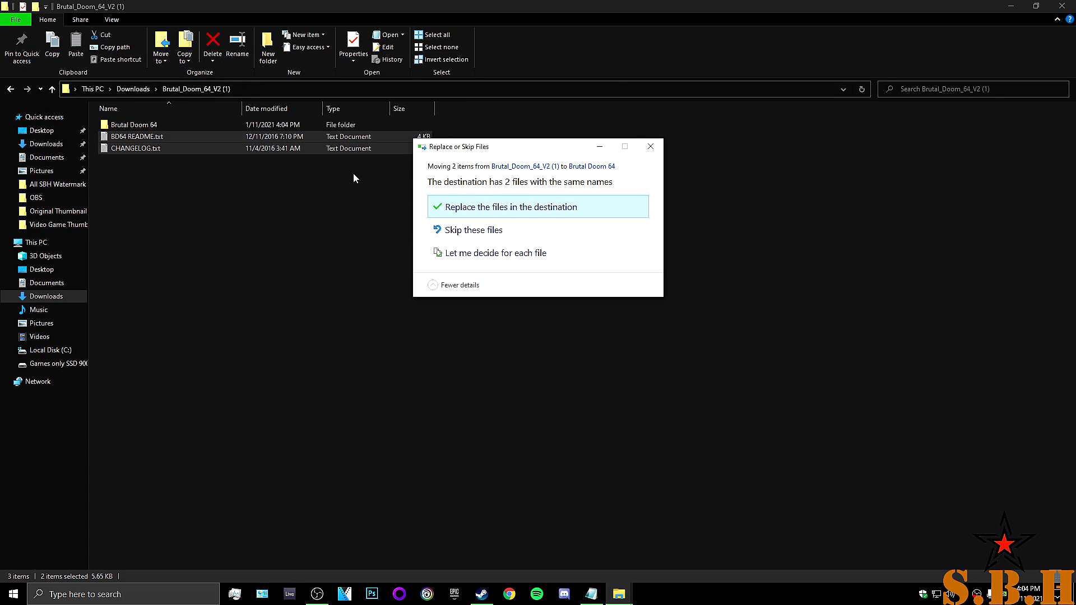
click(484, 204)
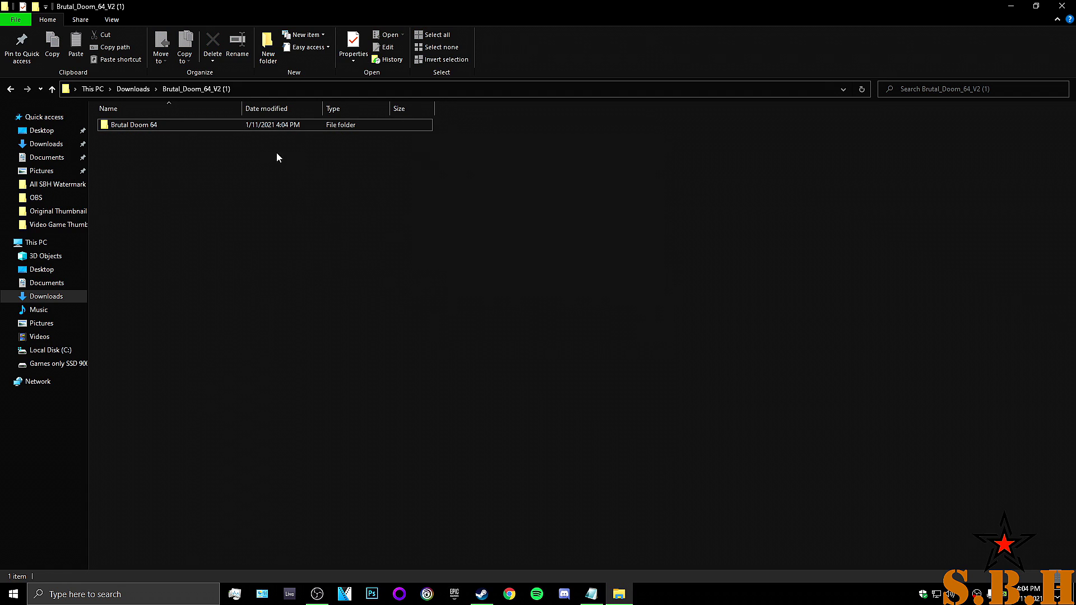
click(124, 131)
drag(126, 125, 138, 90)
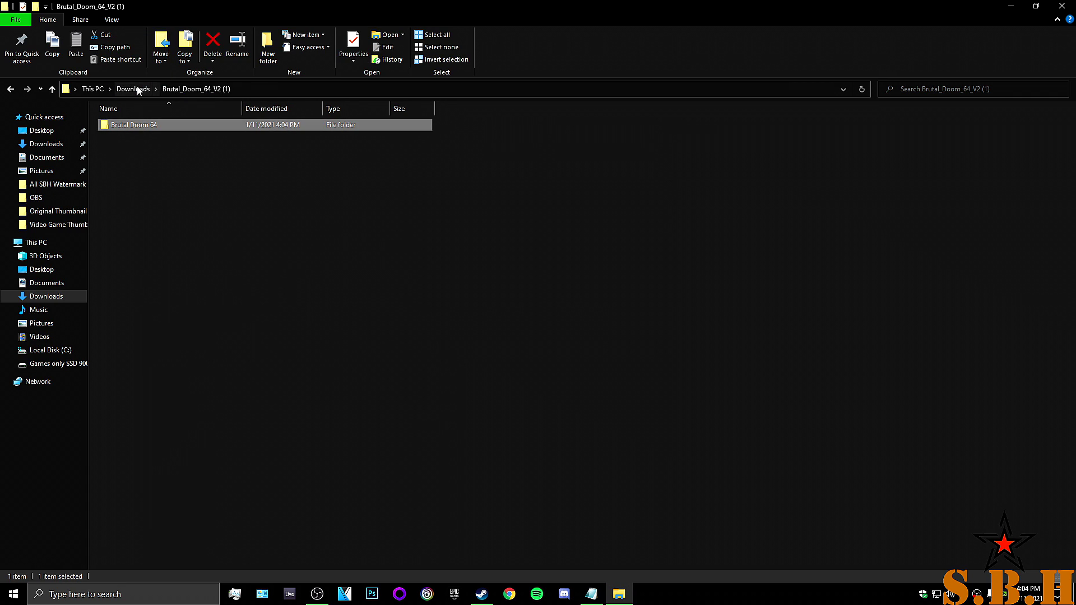
- Delete the zip and the empty extracted folder, then open Brutal Doom 64
click(134, 89)
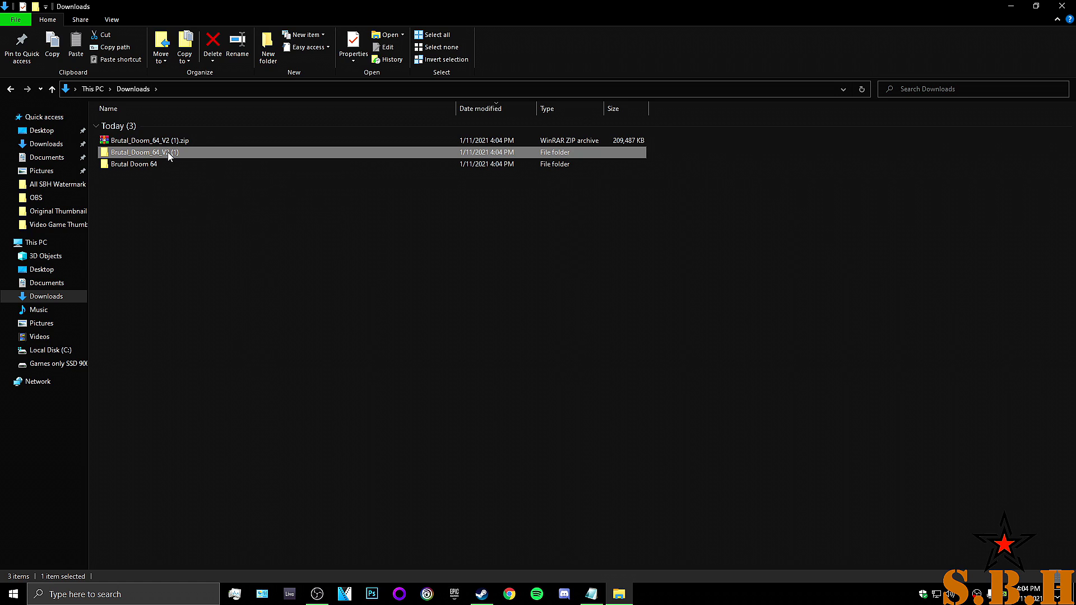
key(shift+Up)
key(Delete)
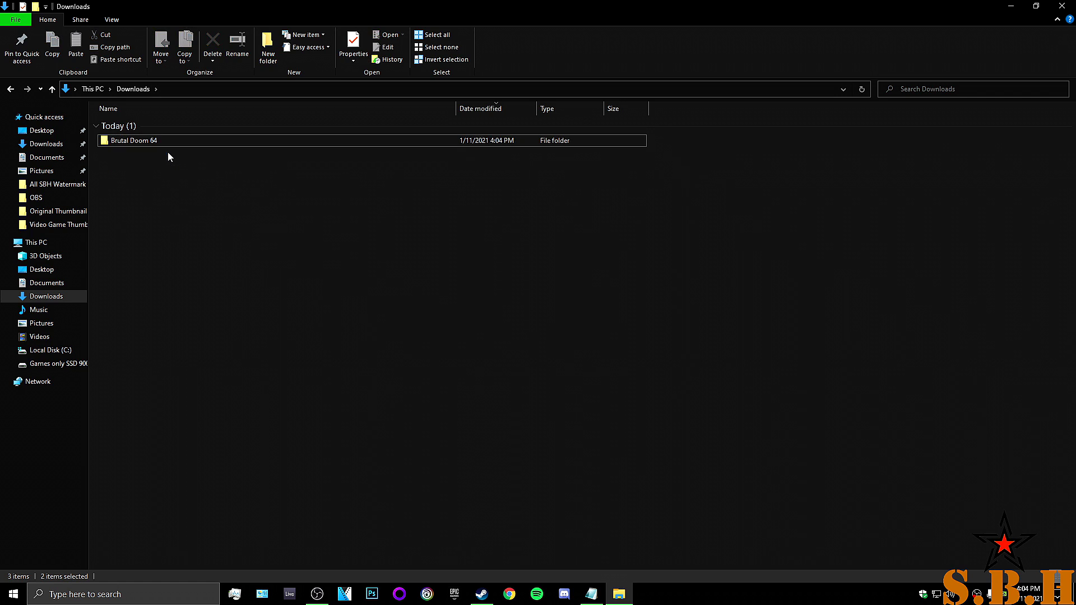
double_click(125, 141)
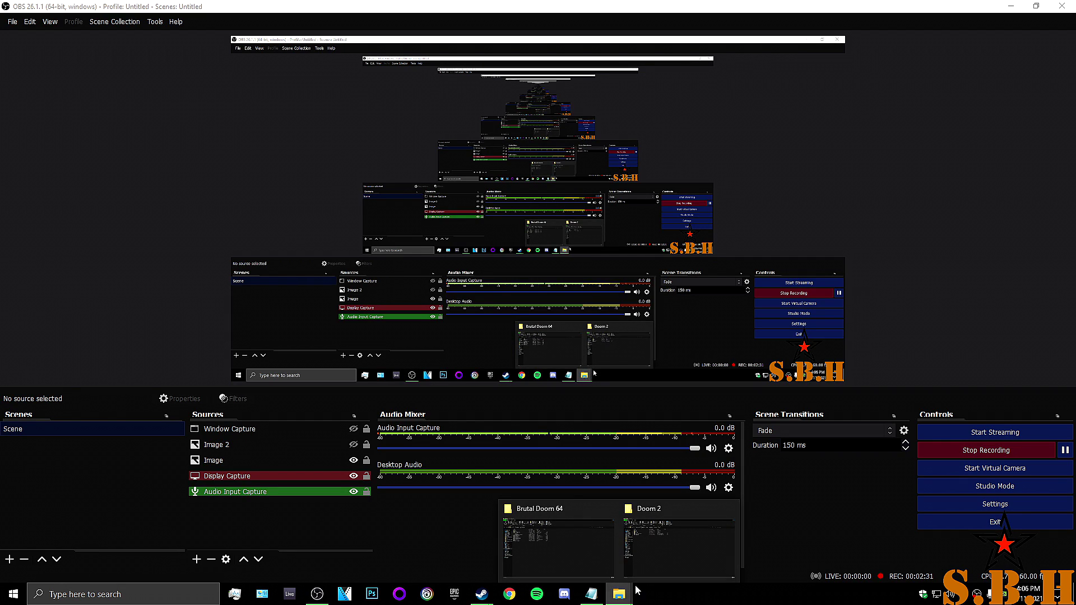
- Cut DOOM2.WAD from the Doom 2 base folder and paste it into Brutal Doom 64
click(677, 538)
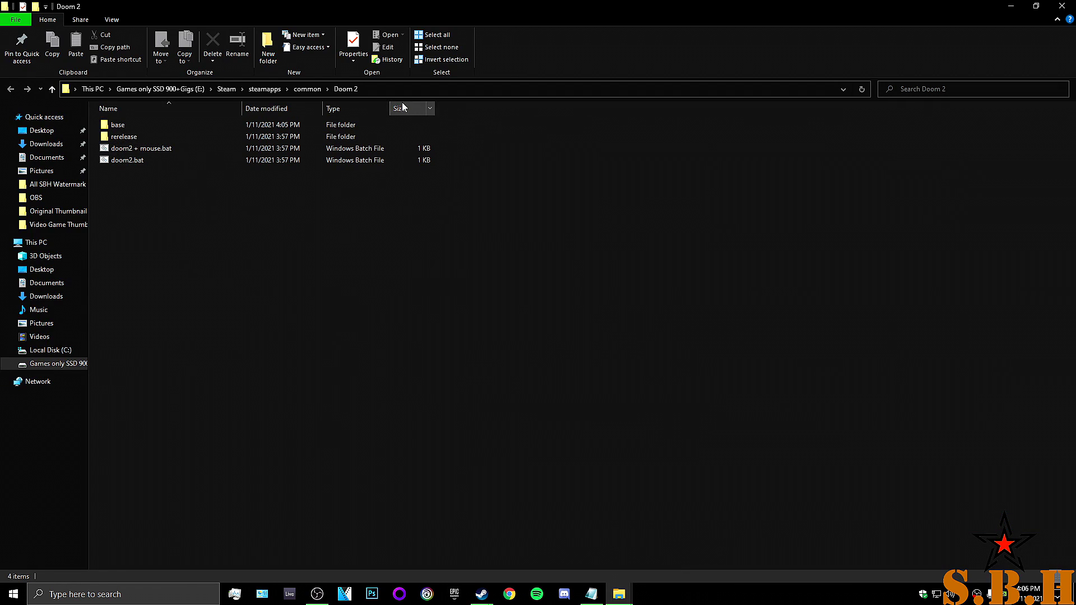
click(180, 124)
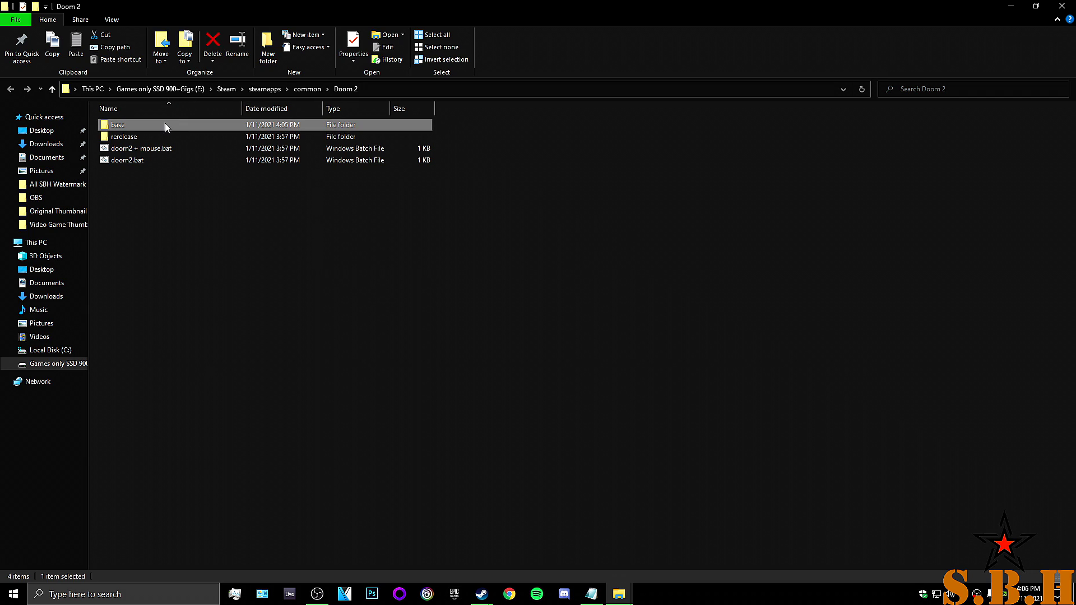
double_click(165, 124)
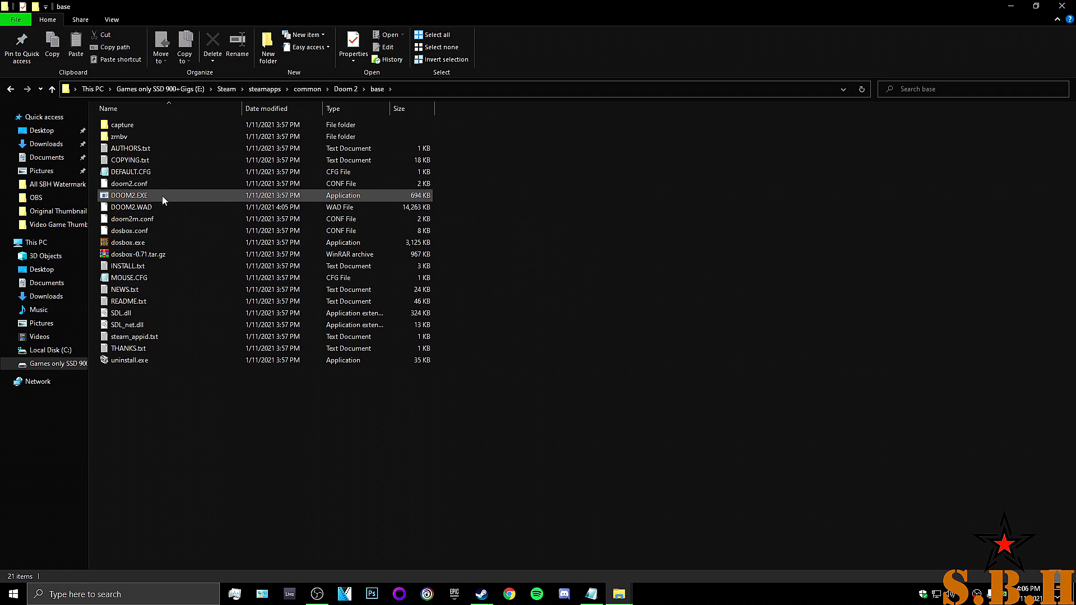
right_click(130, 210)
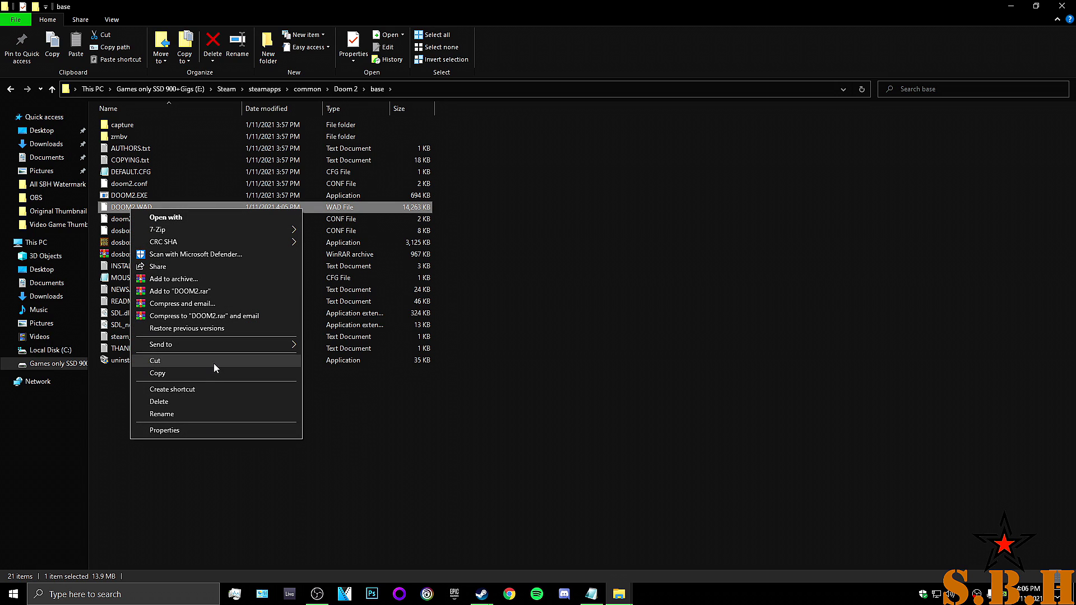
click(214, 364)
key(alt+Tab)
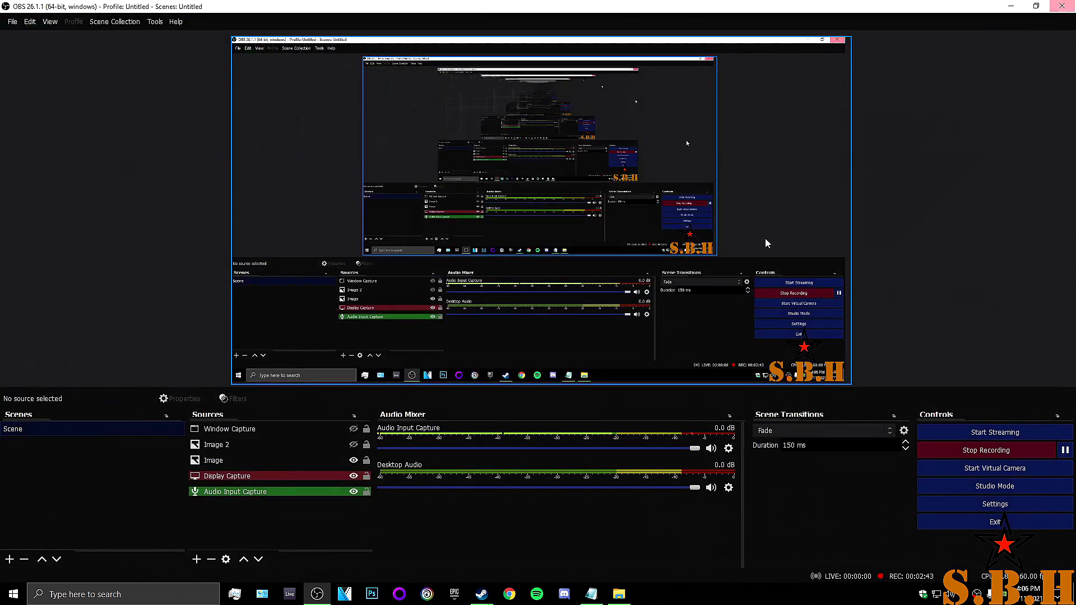
key(alt+Tab)
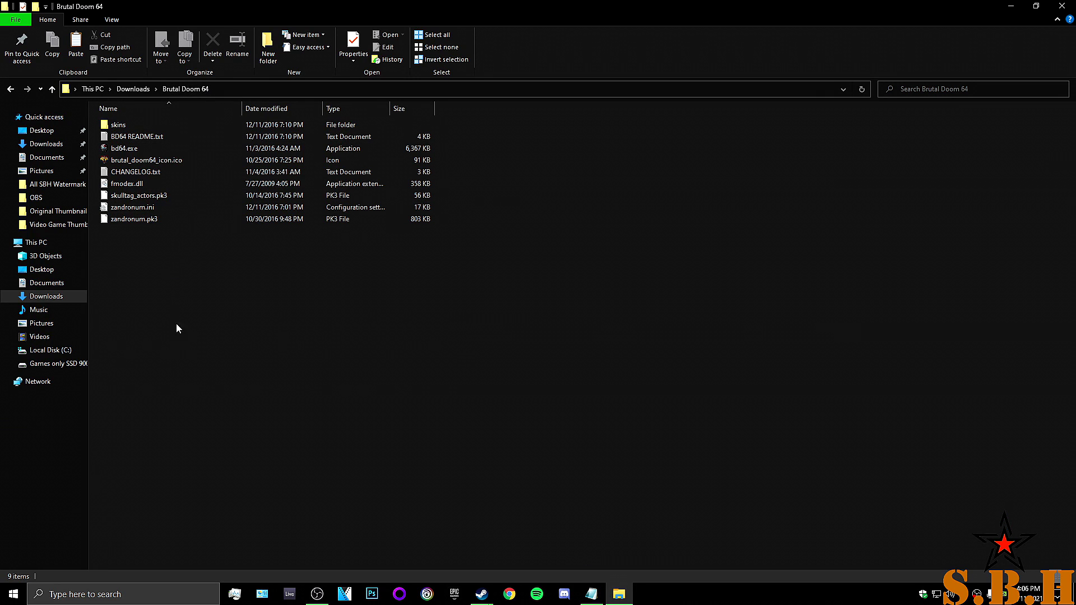
key(ctrl+v)
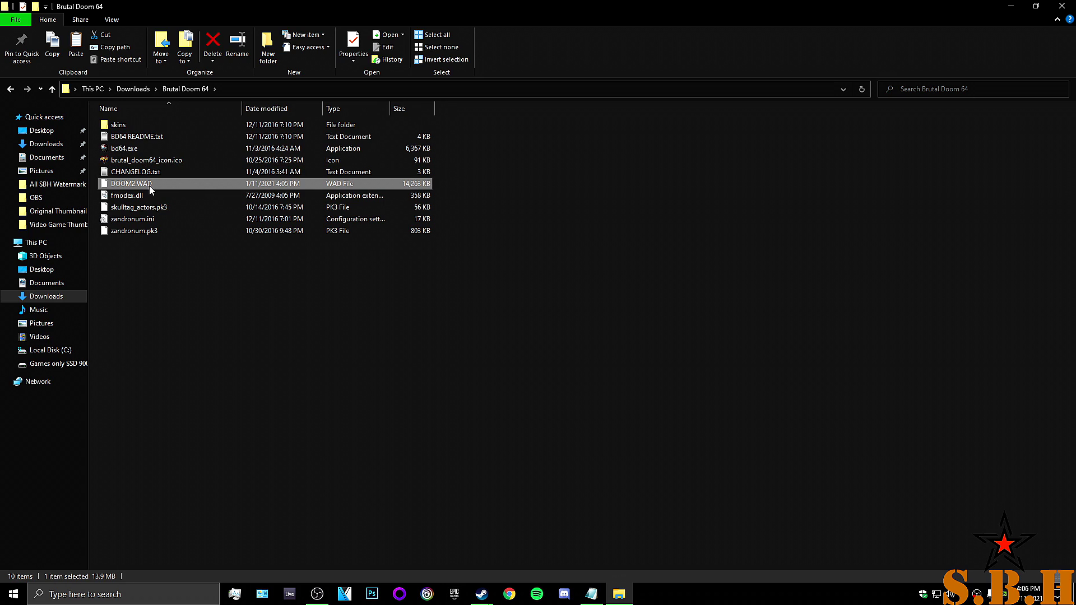
- Choose bd64.exe from Downloads\Brutal Doom 64 as the program for opening DOOM2.WAD
double_click(149, 185)
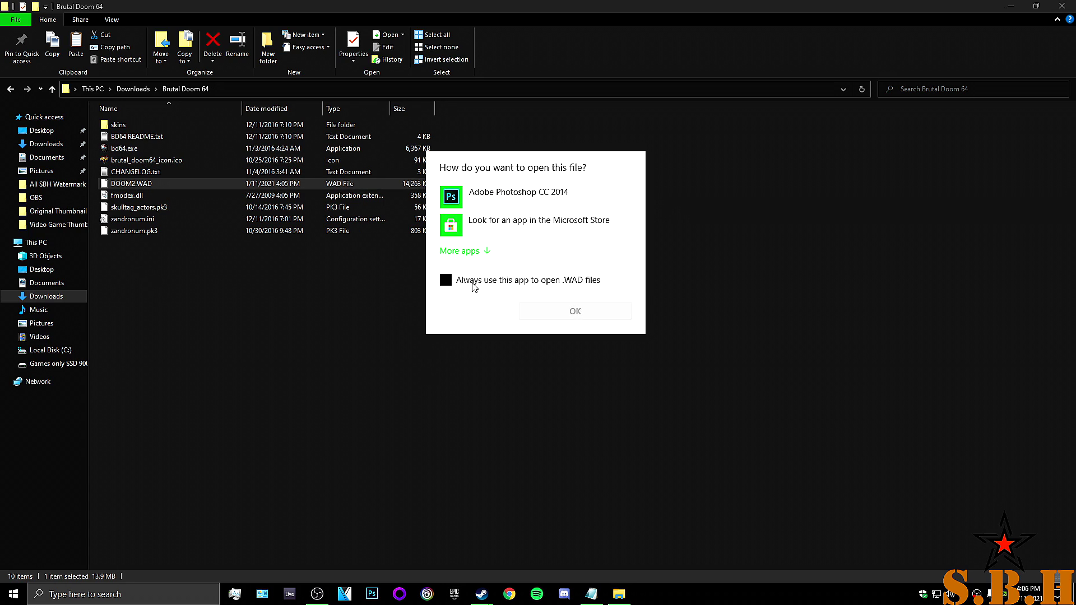
click(461, 252)
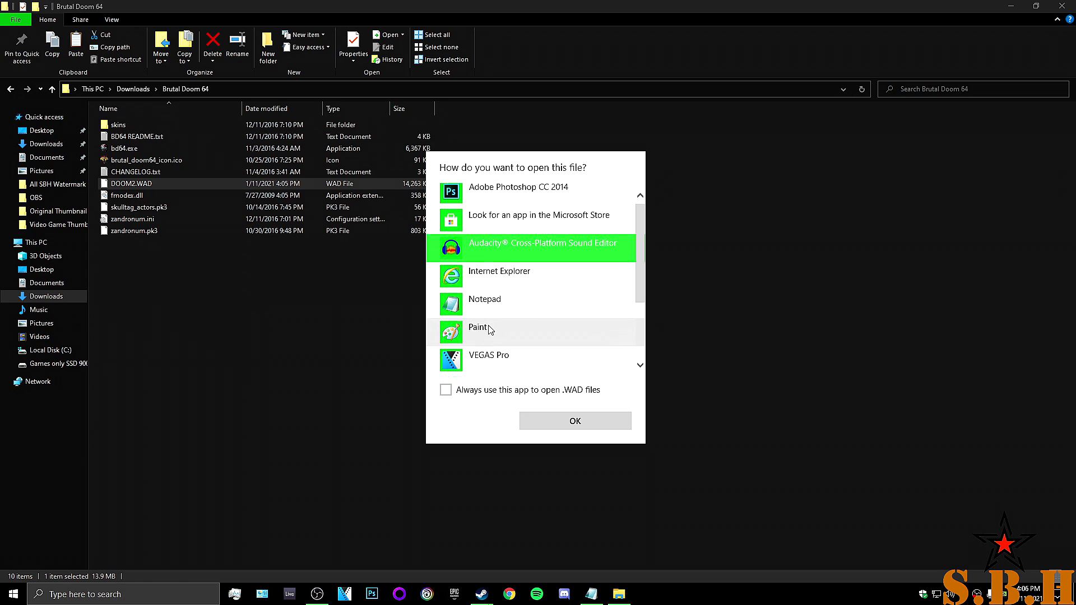
scroll(496, 269, down, 3)
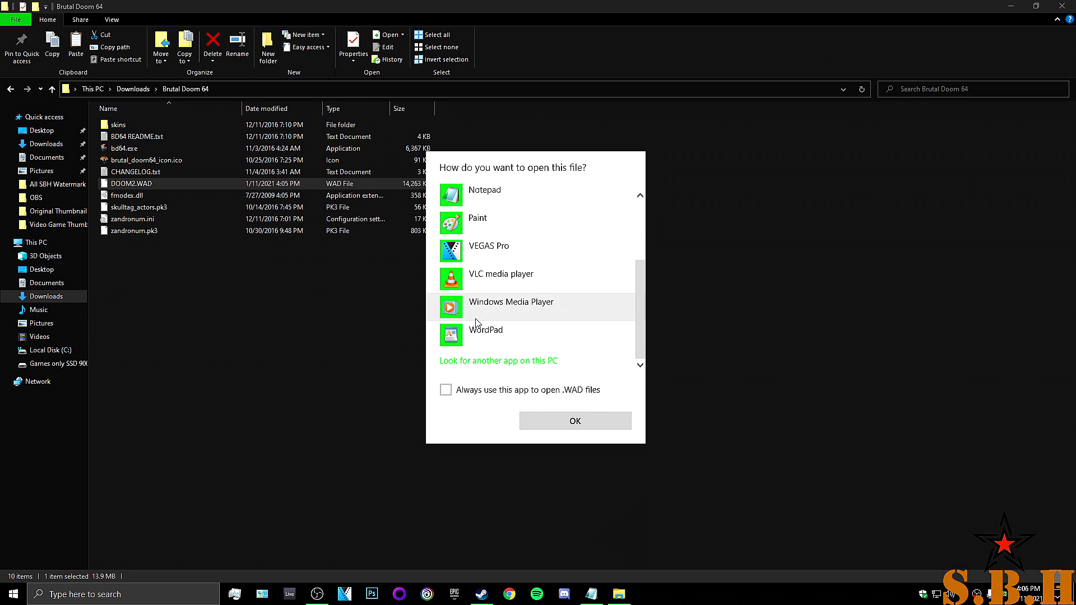
click(512, 361)
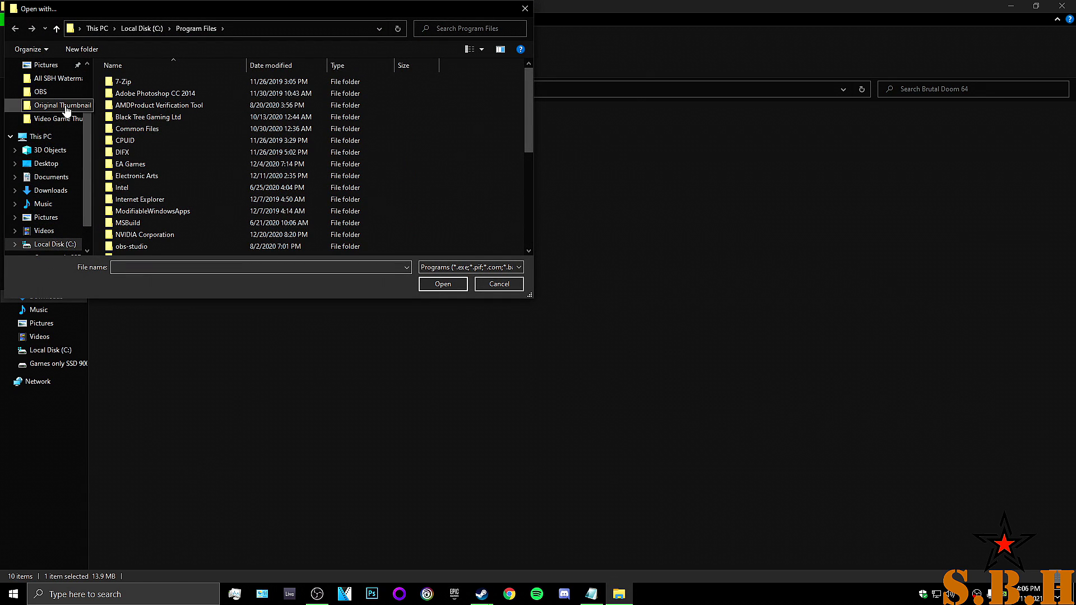
scroll(61, 135, down, 1)
scroll(60, 134, down, 1)
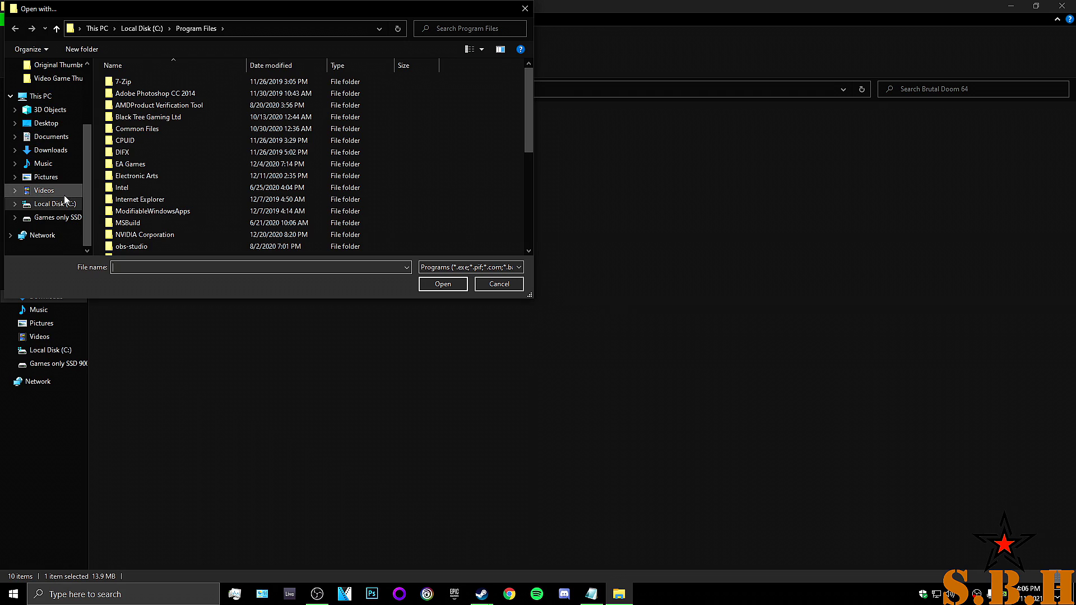
click(51, 150)
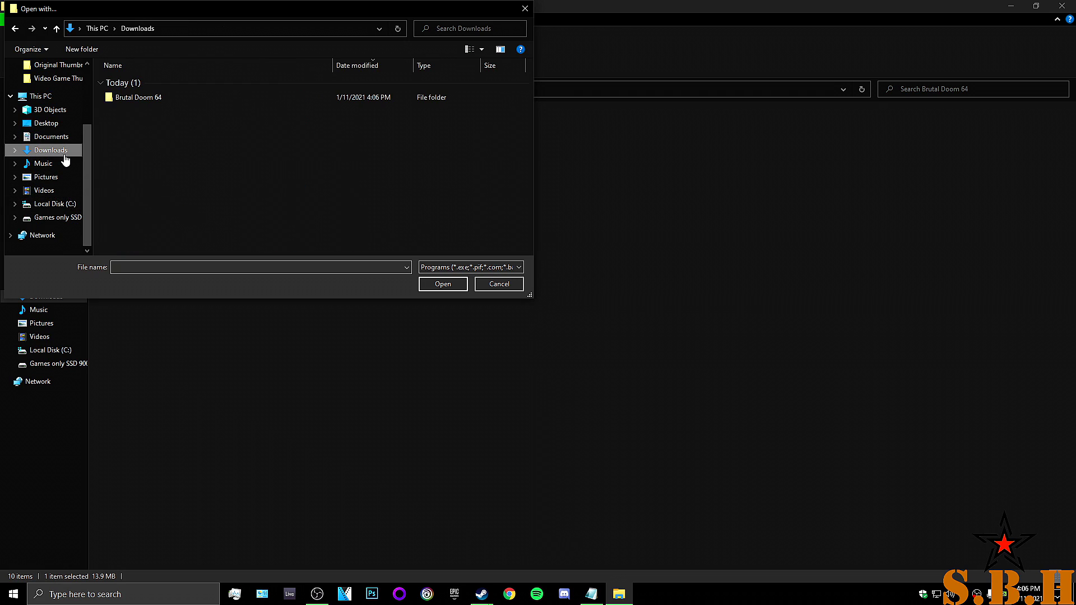
click(156, 99)
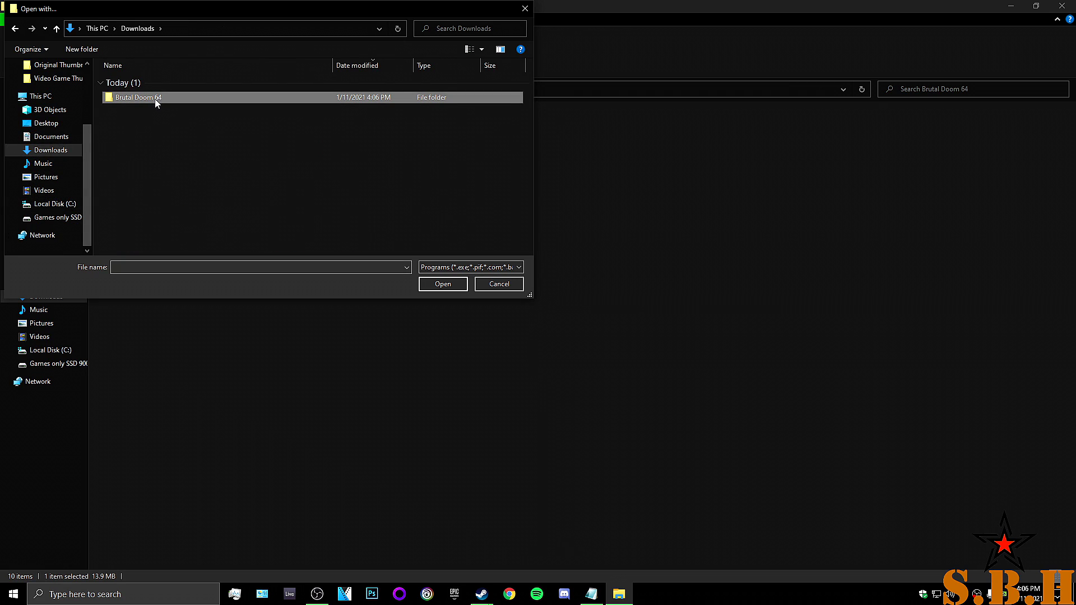
double_click(156, 100)
click(129, 94)
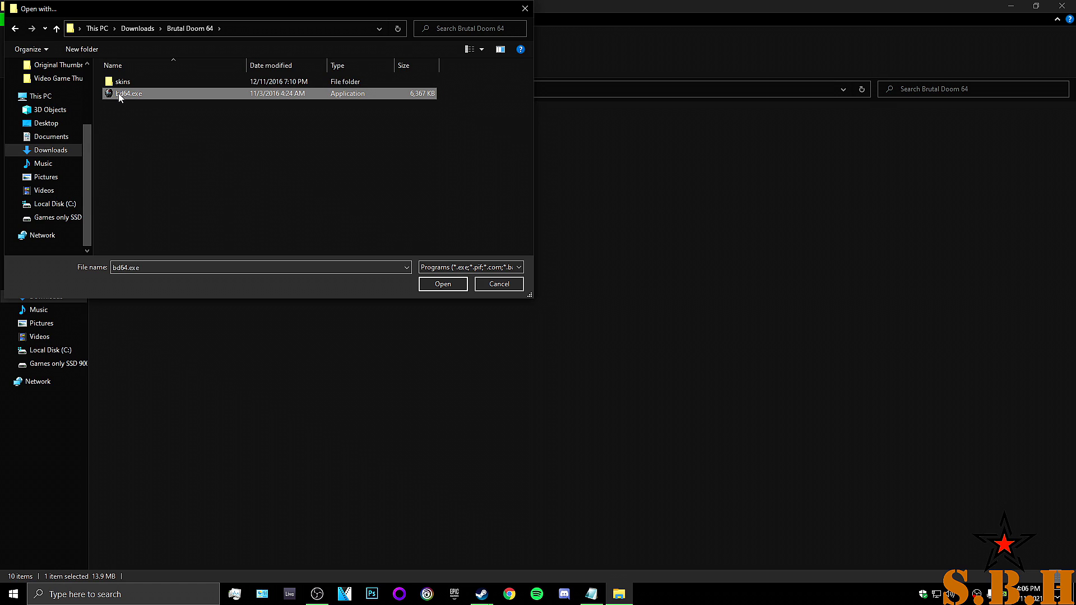
- Launch DOOM2.WAD with bd64.exe, skip the title screen and choose Quit Game
double_click(123, 93)
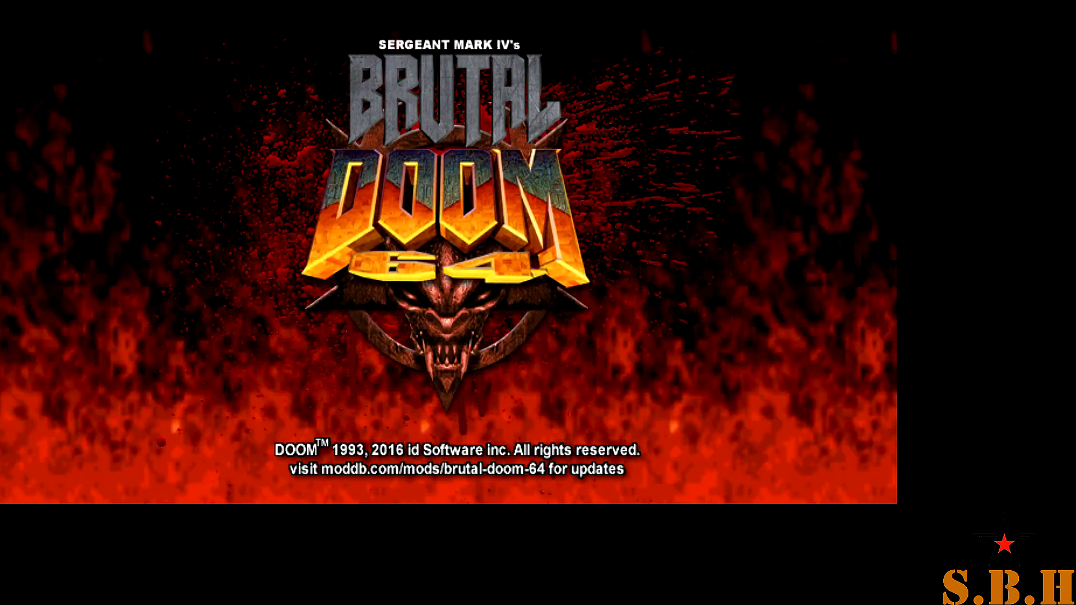
key(Escape)
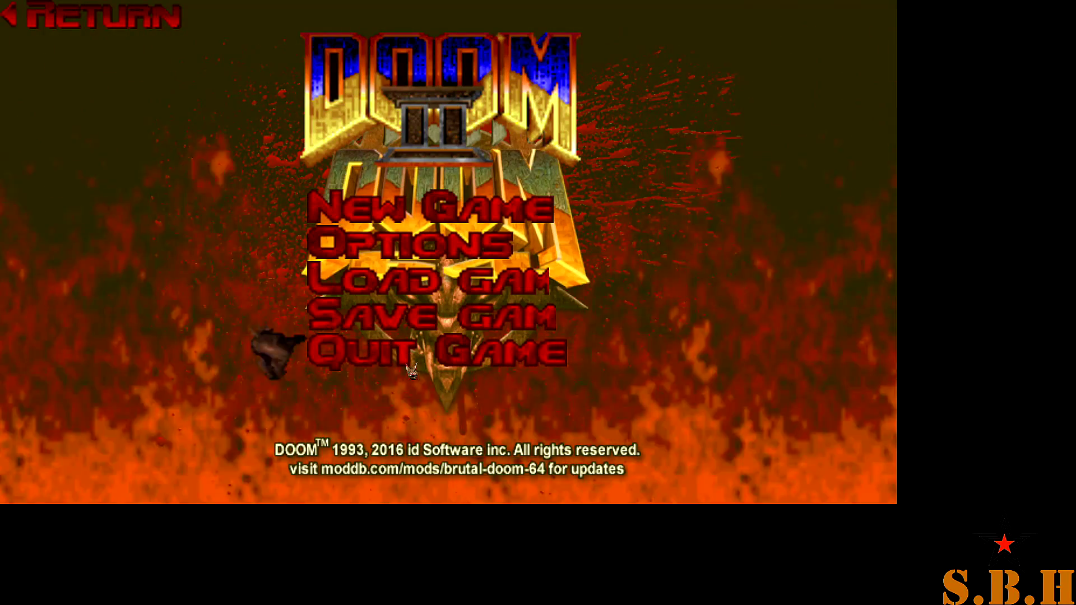
click(416, 357)
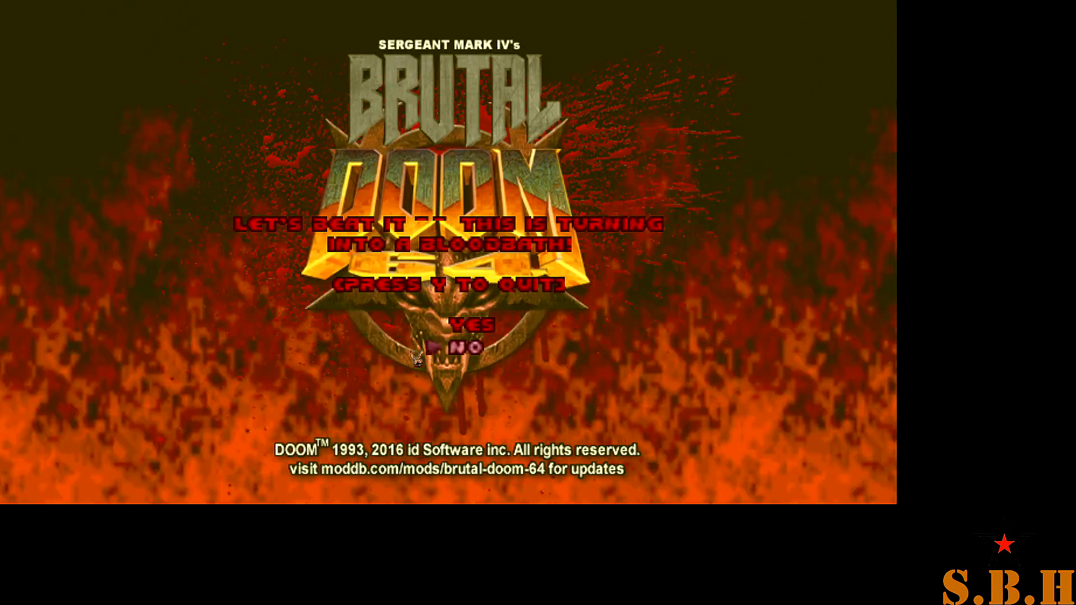